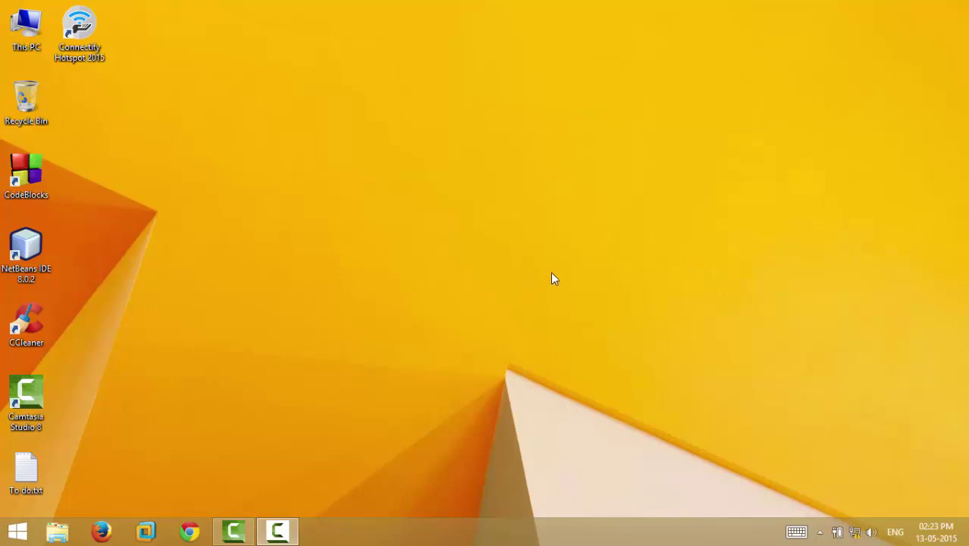
Create a new text document on the desktop with its default name and open it in Notepad.
{"action": "right_click", "coordinate": [395, 187]}
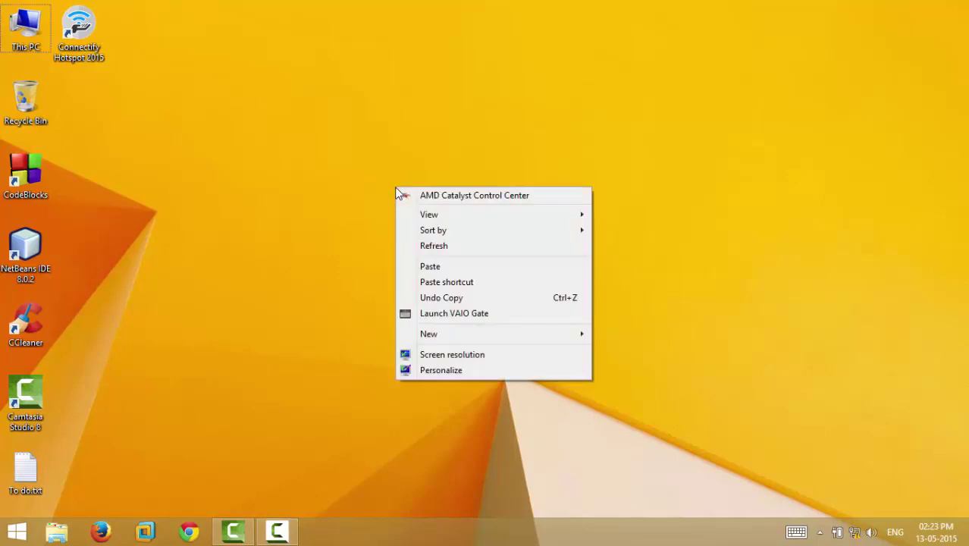
{"action": "mouse_move", "coordinate": [447, 333]}
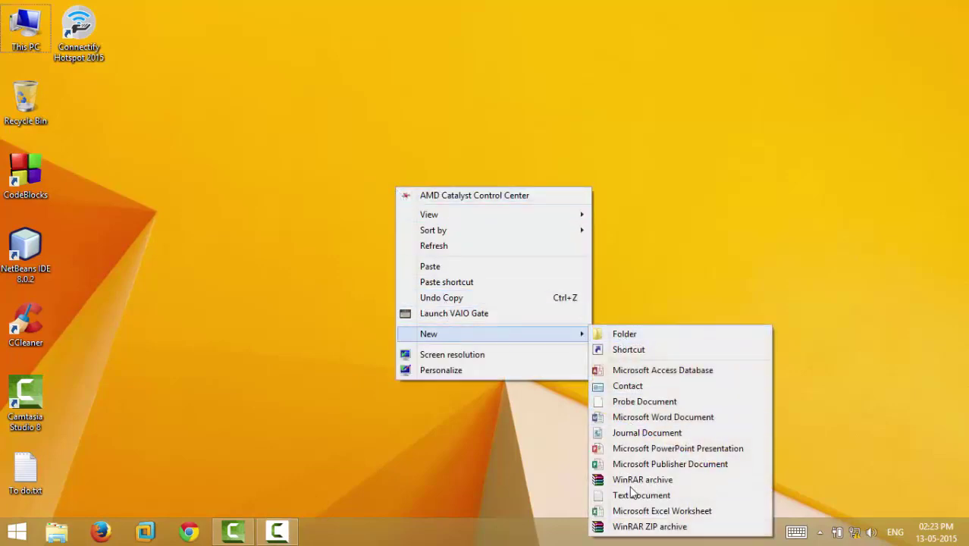
{"action": "left_click", "coordinate": [629, 495]}
{"action": "left_click", "coordinate": [389, 172]}
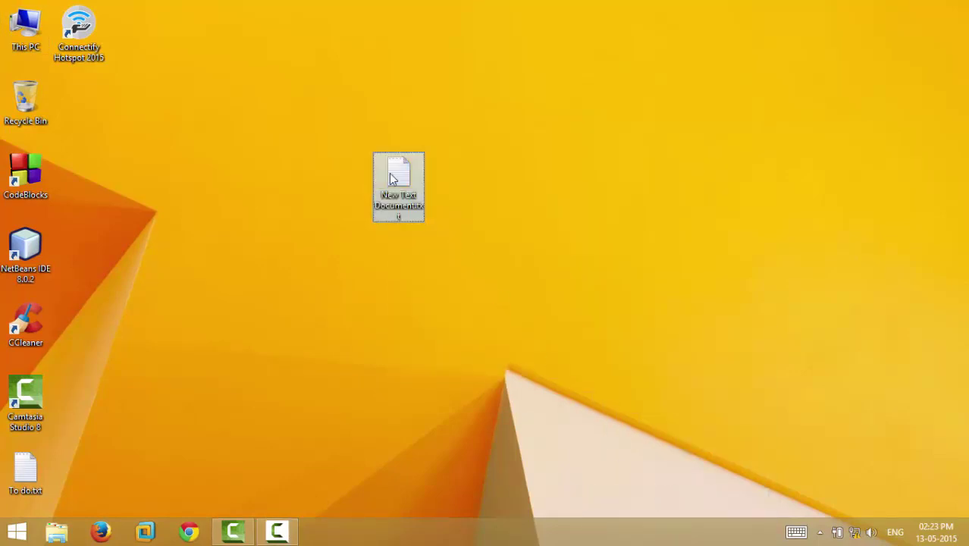
{"action": "double_click", "coordinate": [389, 172]}
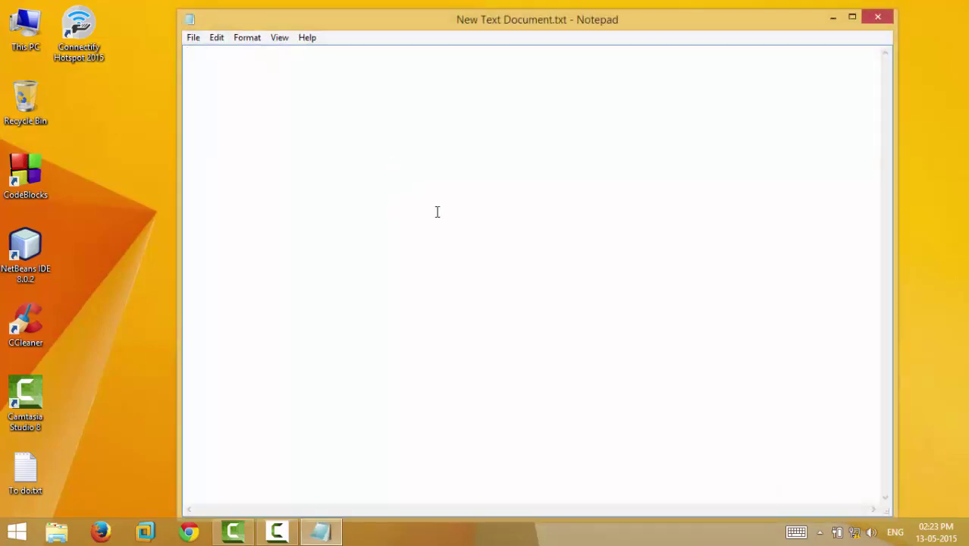
Type the first line speaks="Welcome back sir", trimming the extra words.
{"action": "type", "text": "speaks"}
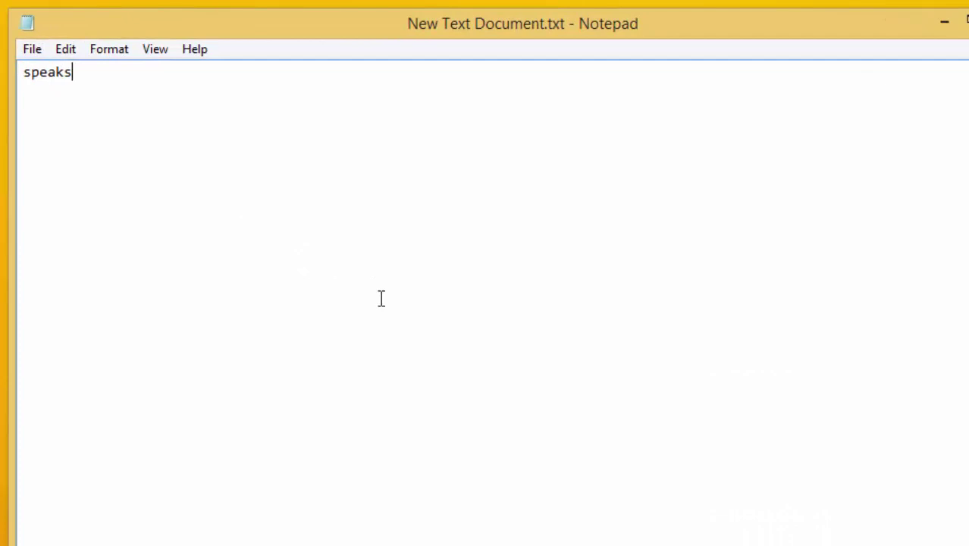
{"action": "type", "text": "=\"Welcome"}
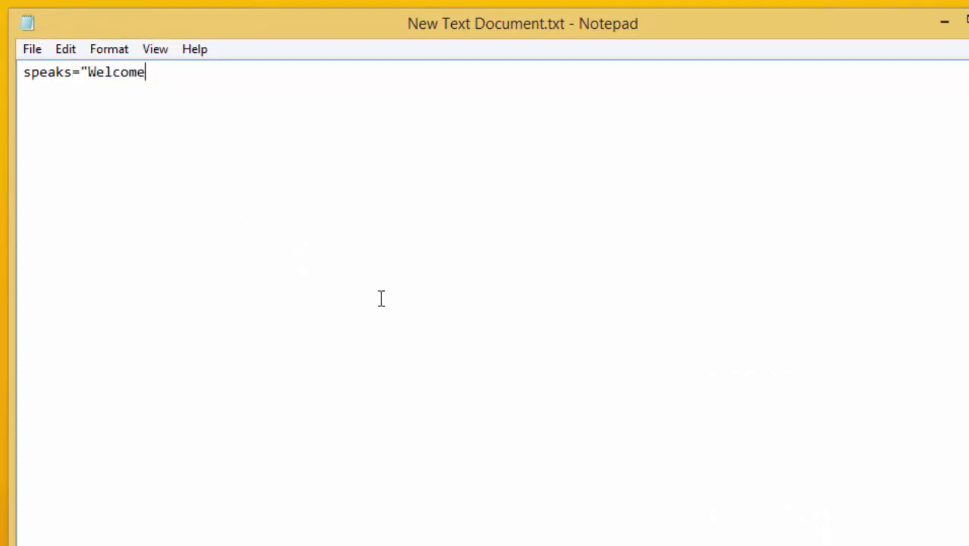
{"action": "type", "text": " back sir"}
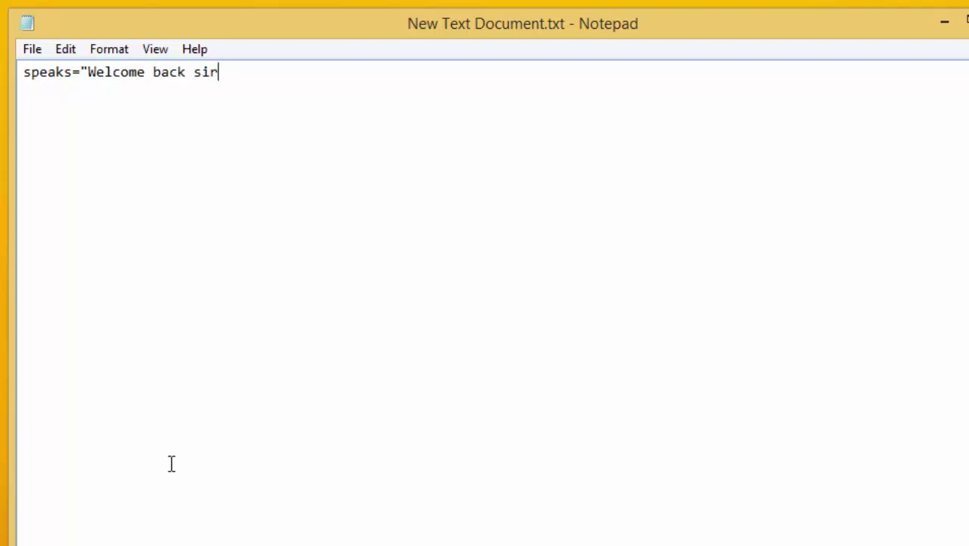
{"action": "type", "text": " or anything"}
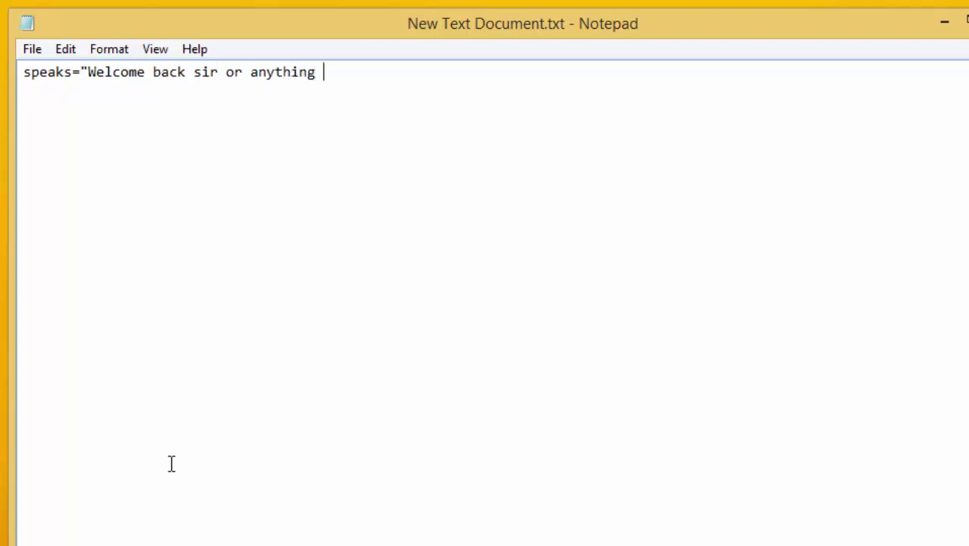
{"action": "key", "text": "BackSpace"}
{"action": "key", "text": "BackSpace"}
{"action": "key", "text": "BackSpace"}
{"action": "key", "text": "BackSpace"}
{"action": "key", "text": "BackSpace"}
{"action": "key", "text": "BackSpace"}
{"action": "key", "text": "BackSpace"}
{"action": "key", "text": "BackSpace"}
{"action": "key", "text": "BackSpace"}
{"action": "key", "text": "BackSpace"}
{"action": "key", "text": "BackSpace"}
{"action": "key", "text": "BackSpace"}
{"action": "key", "text": "BackSpace"}
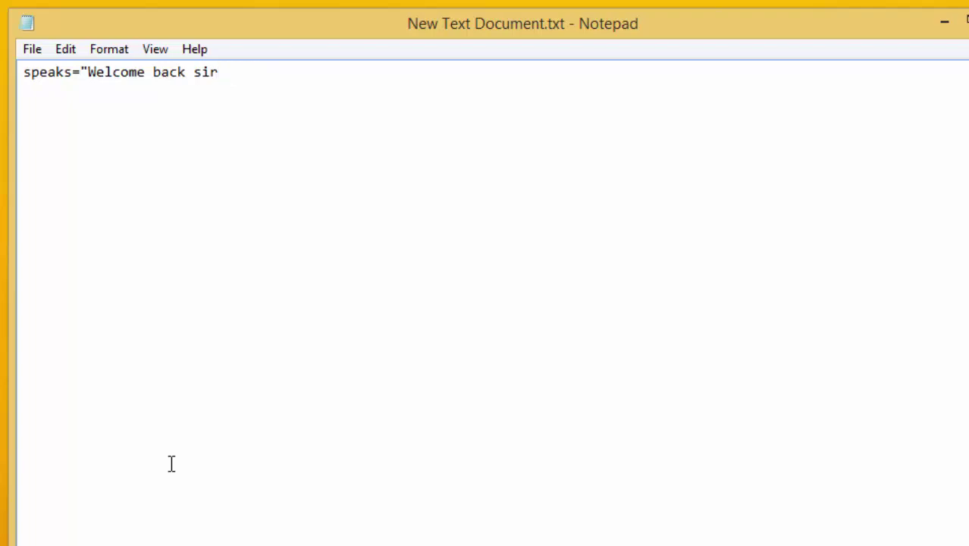
{"action": "type", "text": "\""}
Add the lines Set speech=CreateObject("sapi.spvoice") and speech.Rate=-3, correcting typos.
{"action": "key", "text": "Return"}
{"action": "type", "text": "Set speech="}
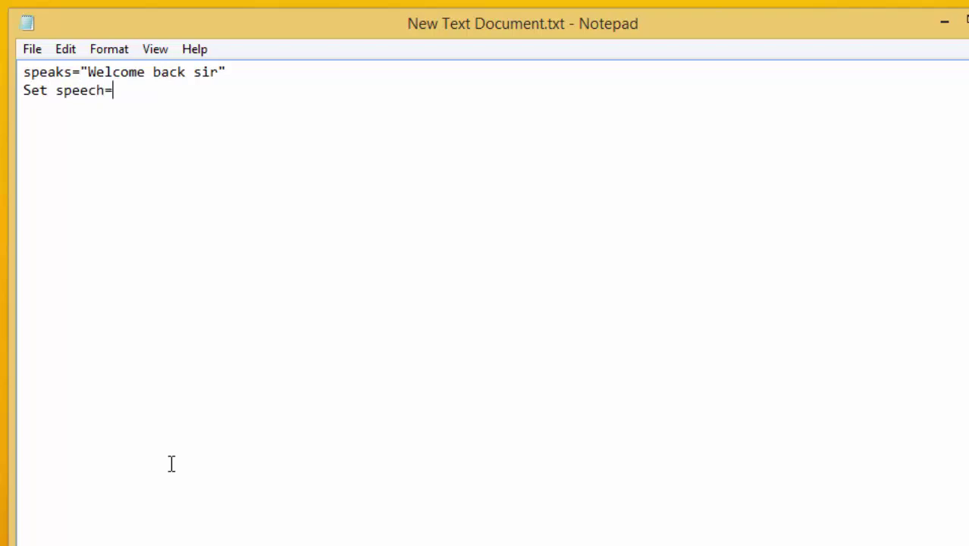
{"action": "type", "text": "CreateObjecg"}
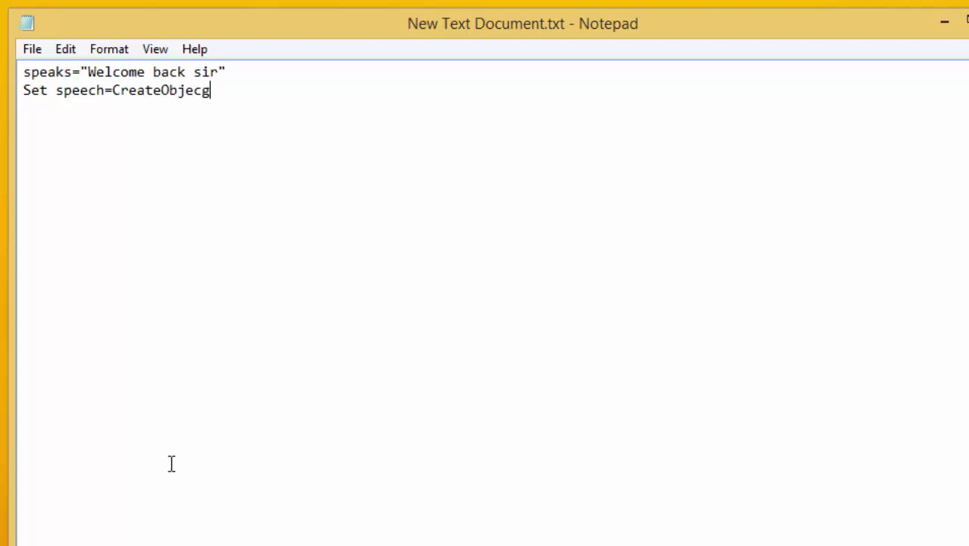
{"action": "key", "text": "BackSpace"}
{"action": "type", "text": "t("}
{"action": "key", "text": "Return"}
{"action": "key", "text": "BackSpace"}
{"action": "type", "text": "\"Sapi"}
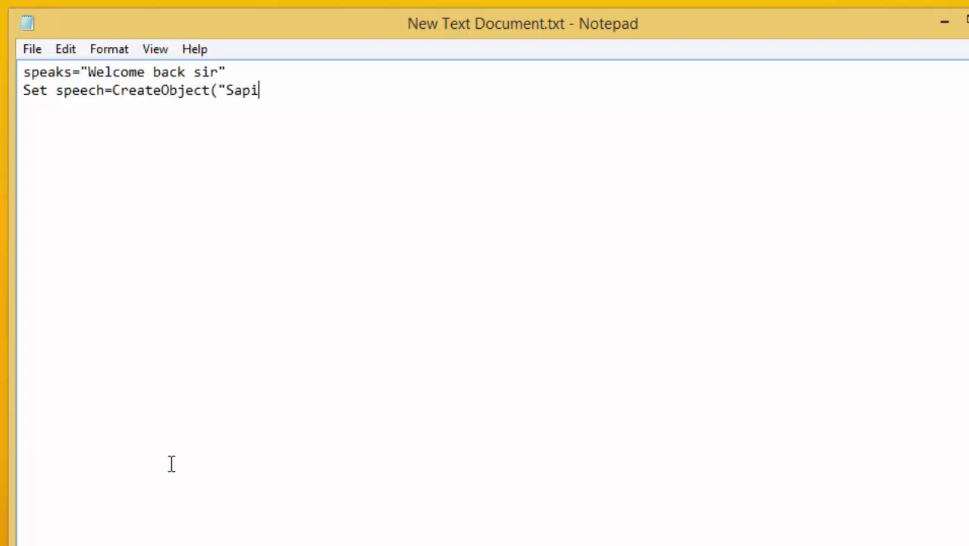
{"action": "key", "text": "BackSpace"}
{"action": "key", "text": "BackSpace"}
{"action": "key", "text": "BackSpace"}
{"action": "key", "text": "BackSpace"}
{"action": "type", "text": "sapi"}
{"action": "type", "text": ".spc"}
{"action": "type", "text": "oi"}
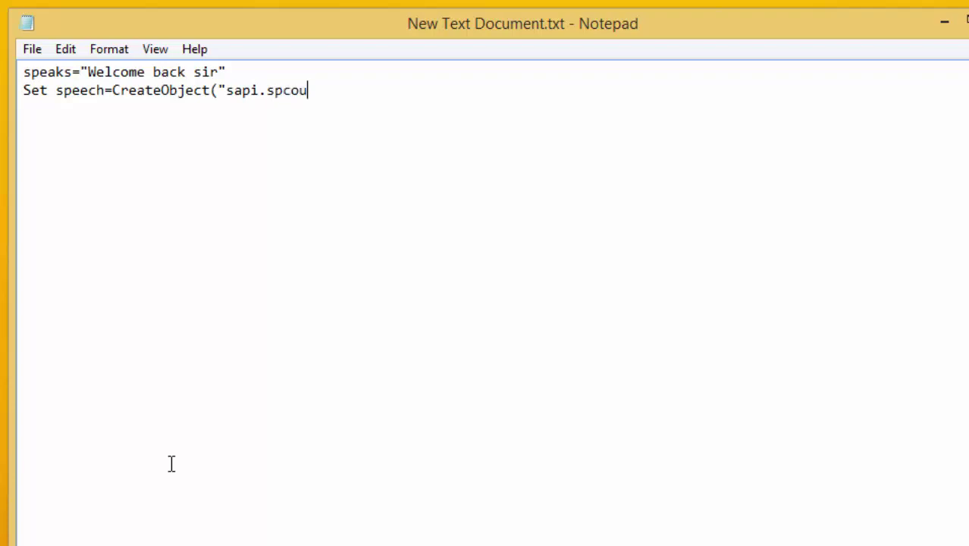
{"action": "key", "text": "BackSpace"}
{"action": "key", "text": "BackSpace"}
{"action": "key", "text": "BackSpace"}
{"action": "type", "text": "voice"}
{"action": "type", "text": "\""}
{"action": "type", "text": ") "}
{"action": "type", "text": "speech."}
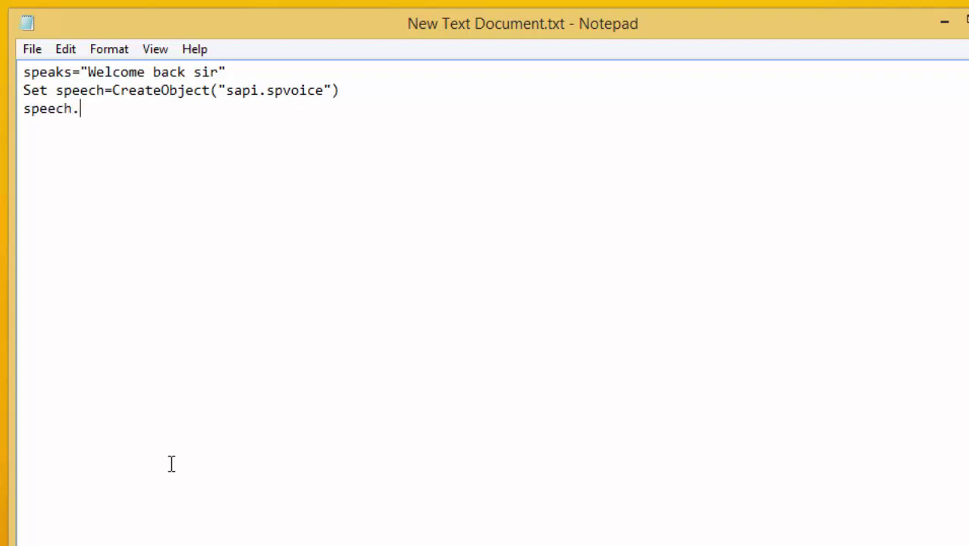
{"action": "type", "text": "Rate=-3"}
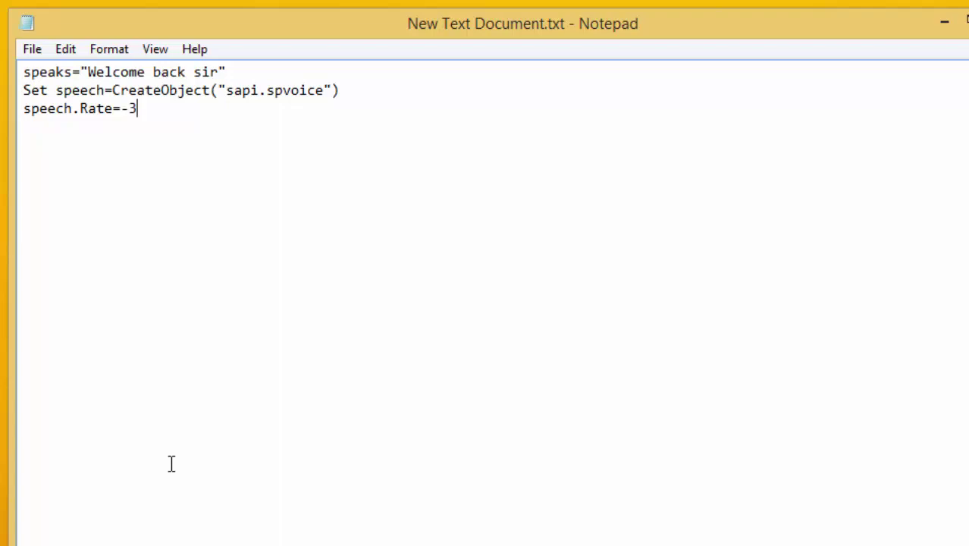
Add the final line speech.Speak speaks and select the 3 in the rate value.
{"action": "key", "text": "Return"}
{"action": "type", "text": "speech.Speak"}
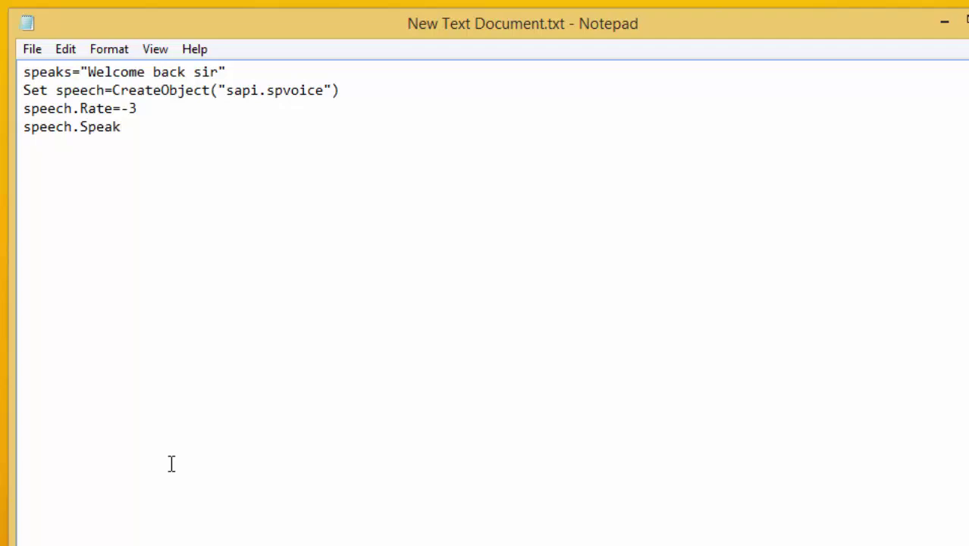
{"action": "type", "text": " speaks"}
{"action": "left_click_drag", "start_coordinate": [137, 109], "coordinate": [127, 109]}
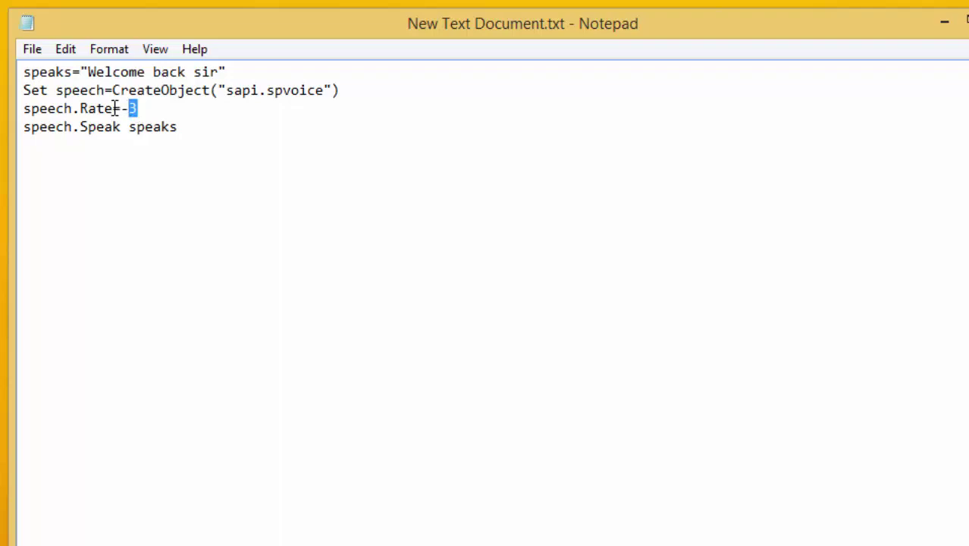
Save the script to the Desktop under the name Welcome.vbs.
{"action": "left_click", "coordinate": [274, 217]}
{"action": "left_click", "coordinate": [36, 52]}
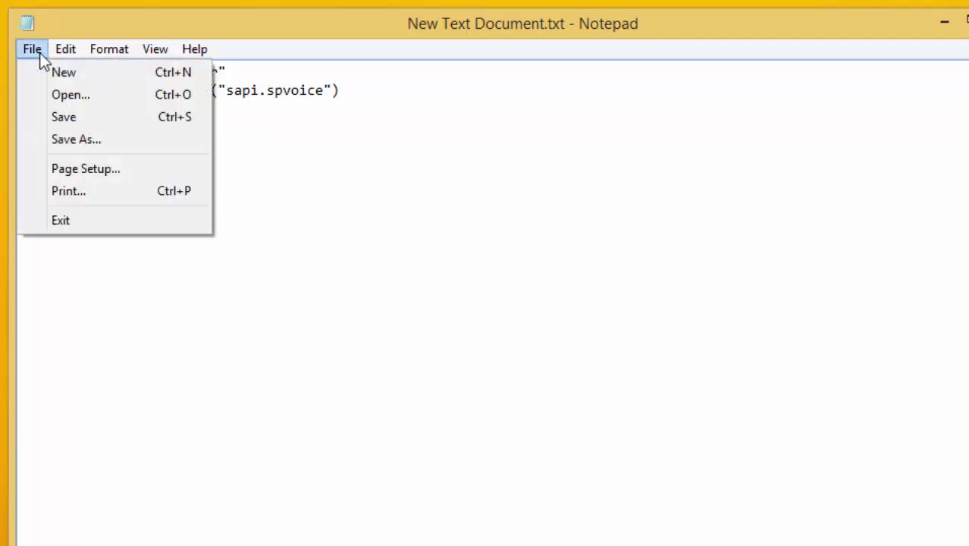
{"action": "left_click", "coordinate": [76, 140]}
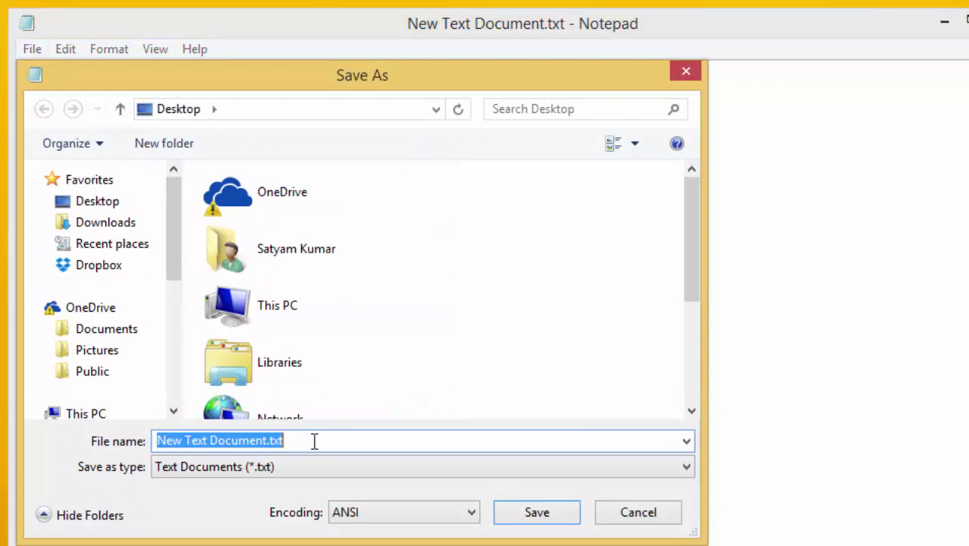
{"action": "type", "text": "Welcome."}
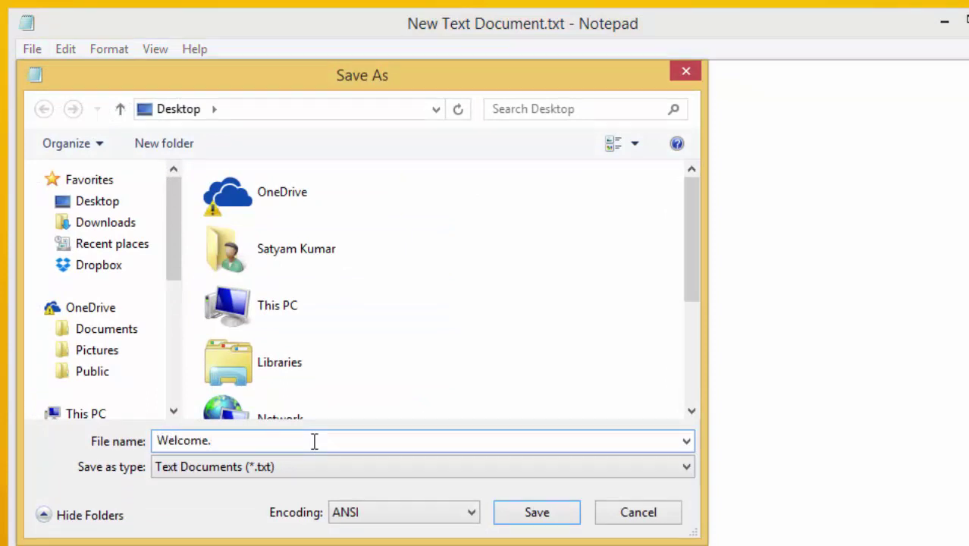
{"action": "type", "text": "vbs"}
{"action": "left_click", "coordinate": [569, 519]}
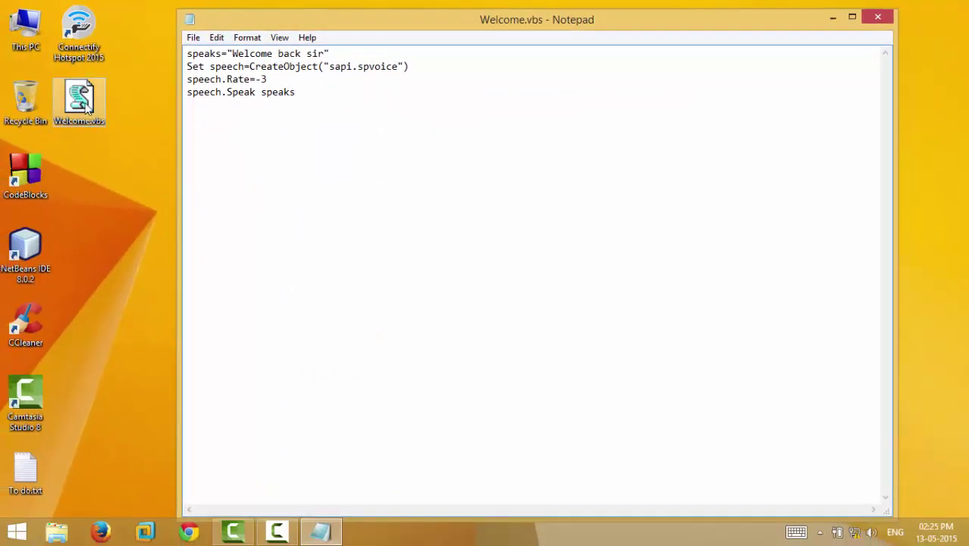
Close Notepad and run Welcome.vbs from the desktop to hear the spoken greeting.
{"action": "left_click", "coordinate": [878, 19]}
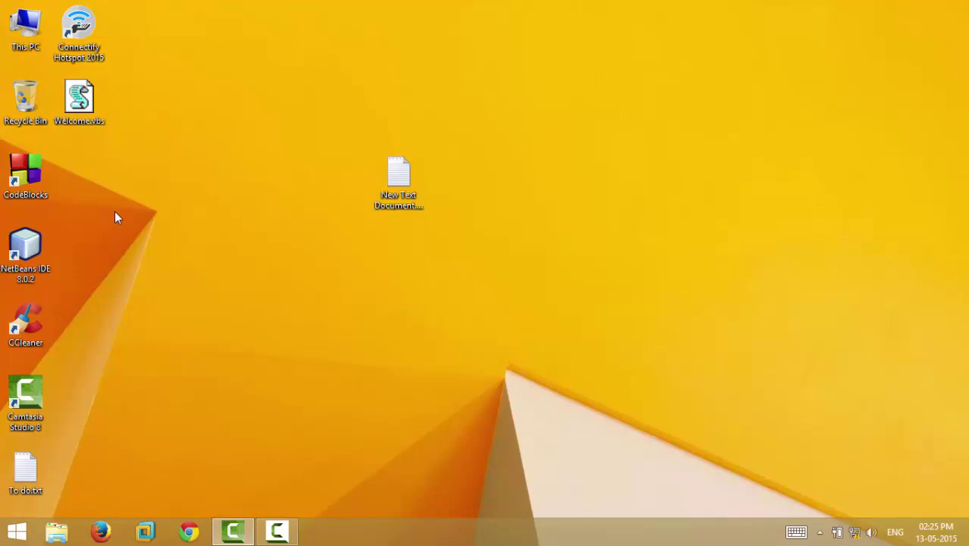
{"action": "double_click", "coordinate": [92, 105]}
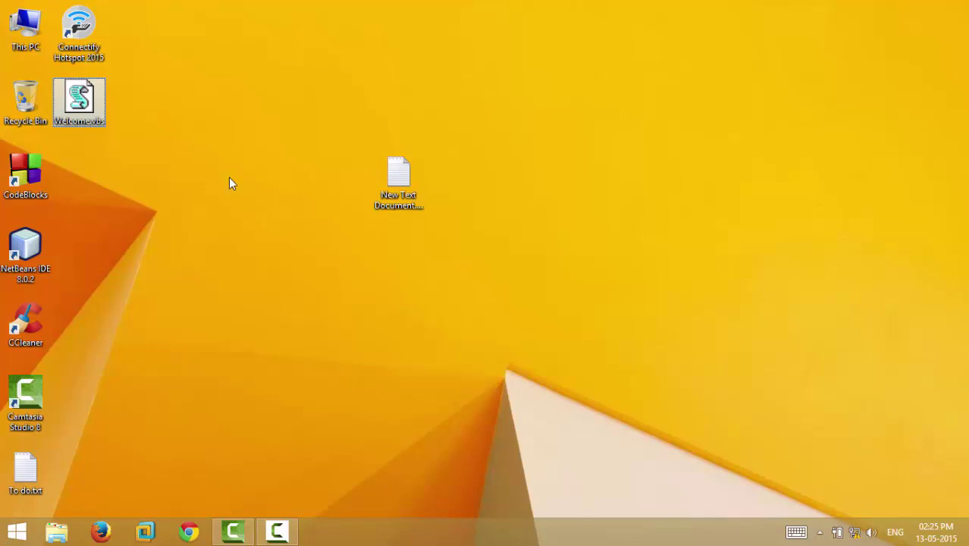
Copy Welcome.vbs, then browse This PC > Local Disk (C:) > Users > USER.
{"action": "right_click", "coordinate": [89, 104]}
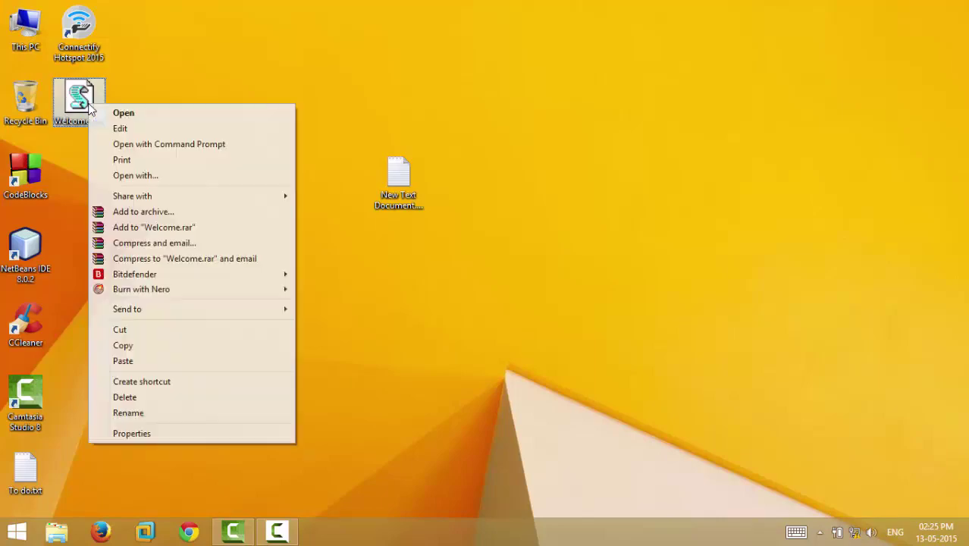
{"action": "left_click", "coordinate": [192, 346]}
{"action": "double_click", "coordinate": [25, 26]}
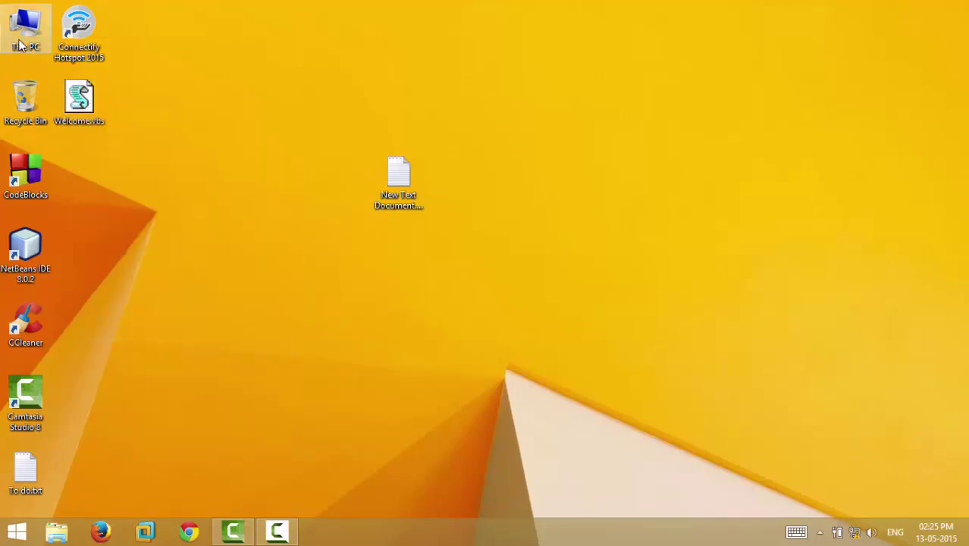
{"action": "double_click", "coordinate": [286, 127]}
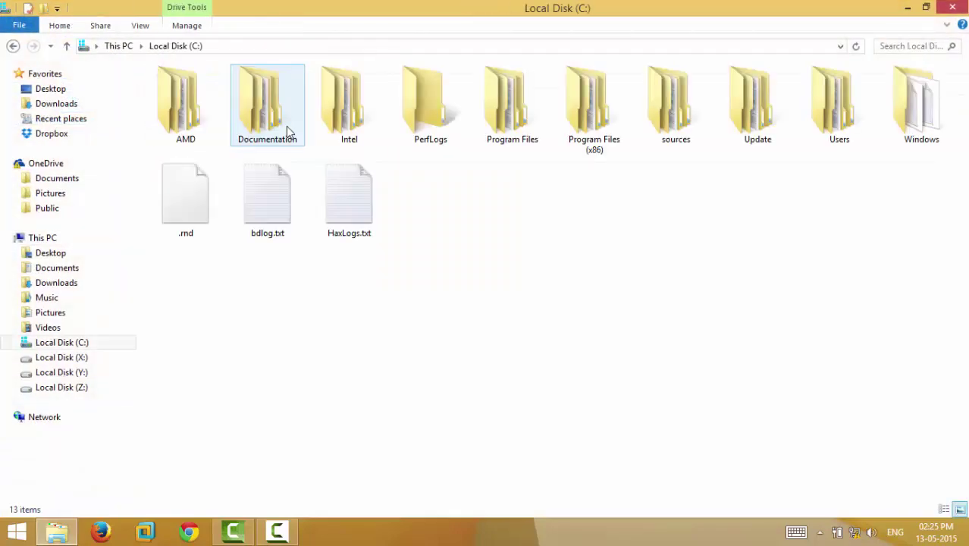
{"action": "double_click", "coordinate": [820, 117]}
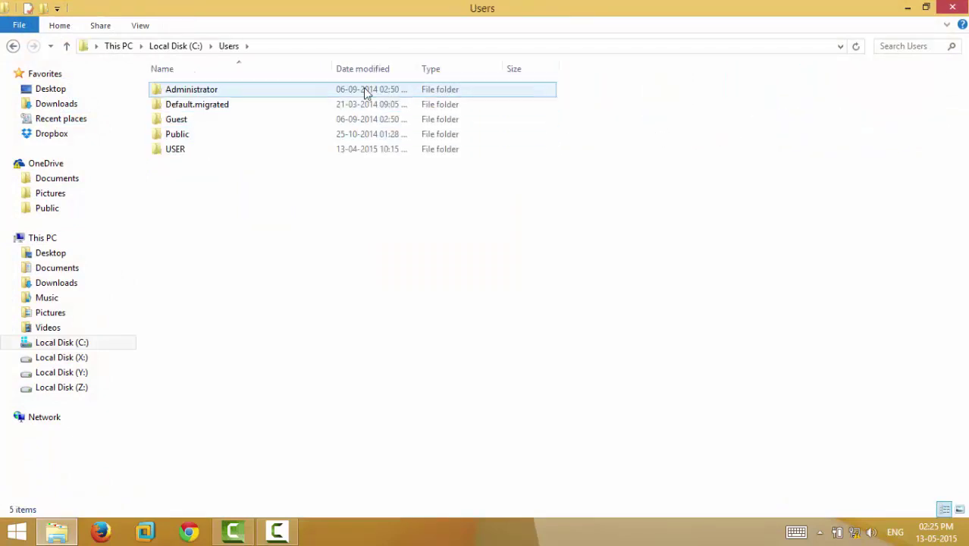
{"action": "mouse_move", "coordinate": [214, 158]}
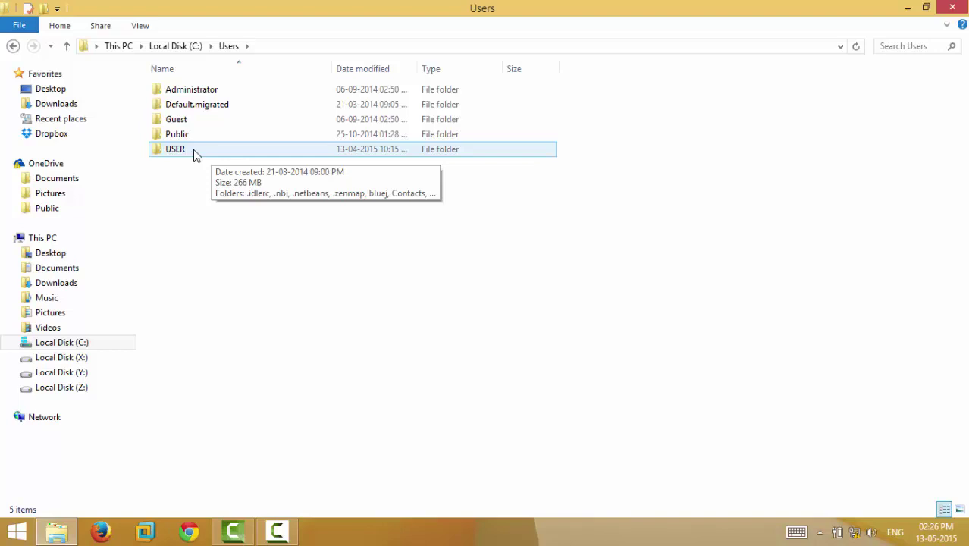
{"action": "double_click", "coordinate": [193, 149]}
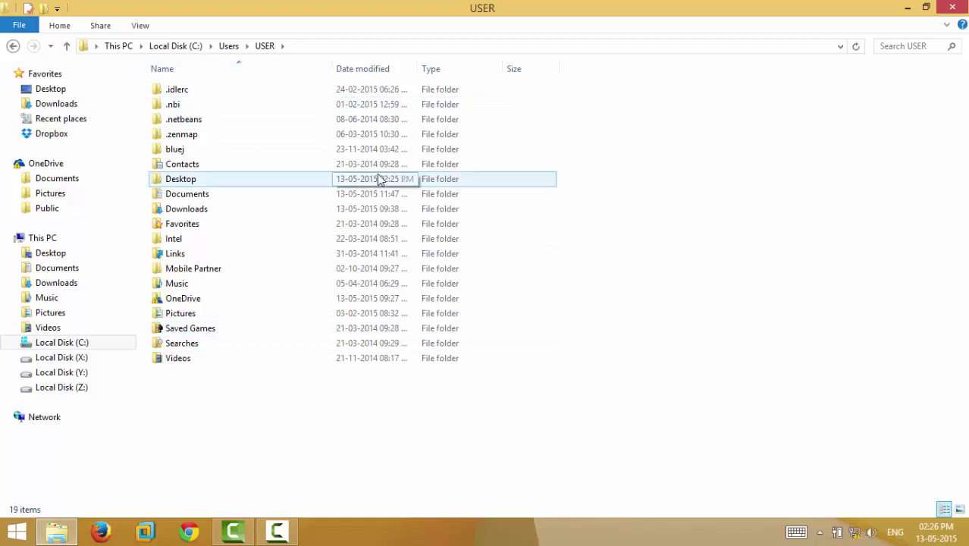
Show hidden items, then go into AppData > Roaming > Microsoft > Windows.
{"action": "left_click", "coordinate": [142, 25]}
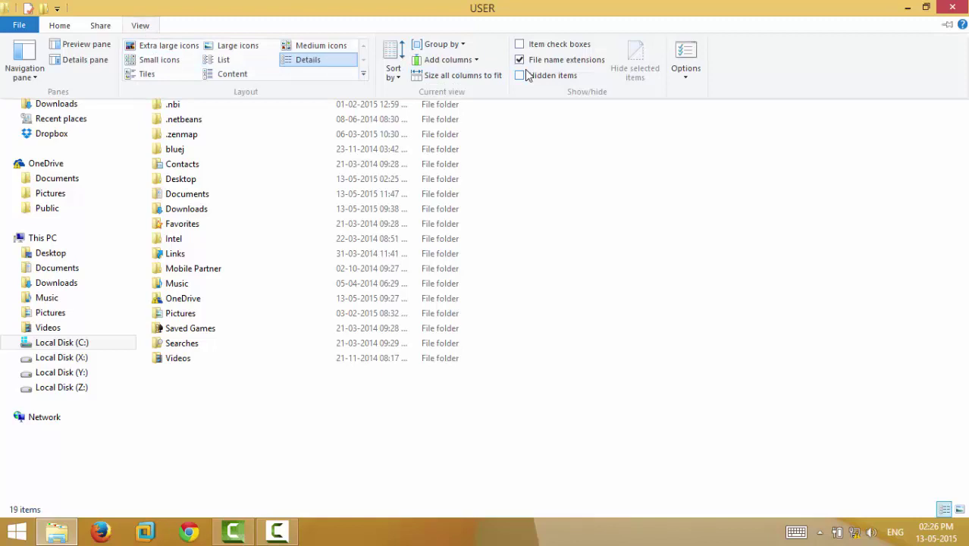
{"action": "left_click", "coordinate": [519, 75]}
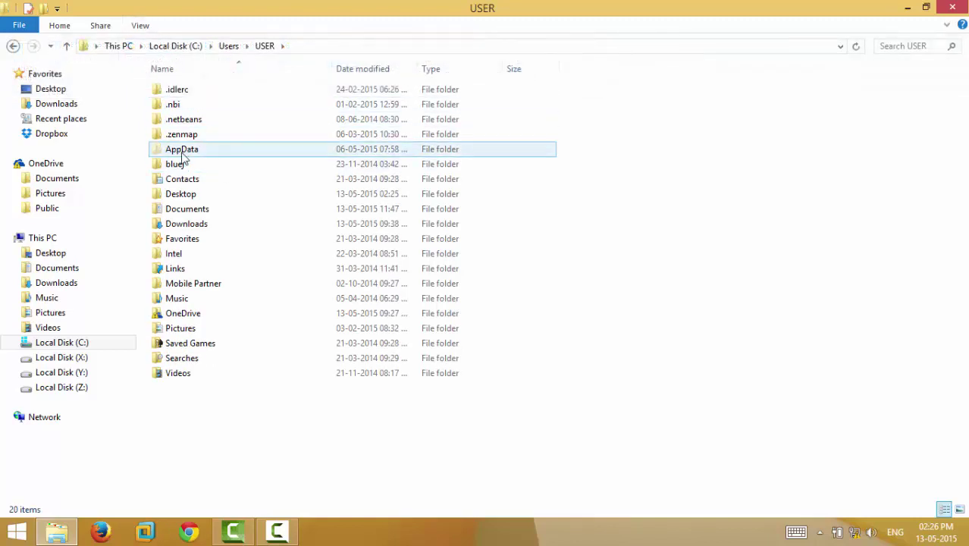
{"action": "left_click", "coordinate": [182, 154]}
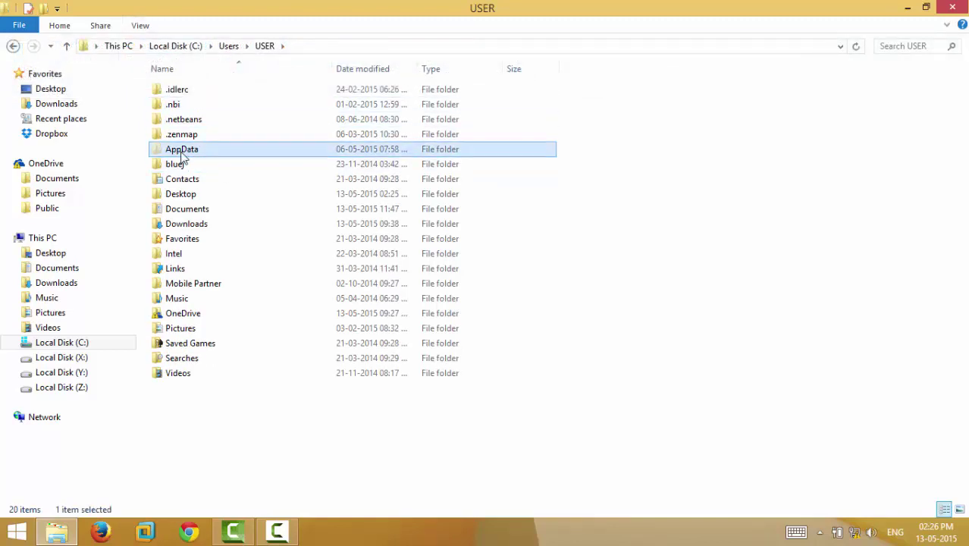
{"action": "double_click", "coordinate": [182, 151]}
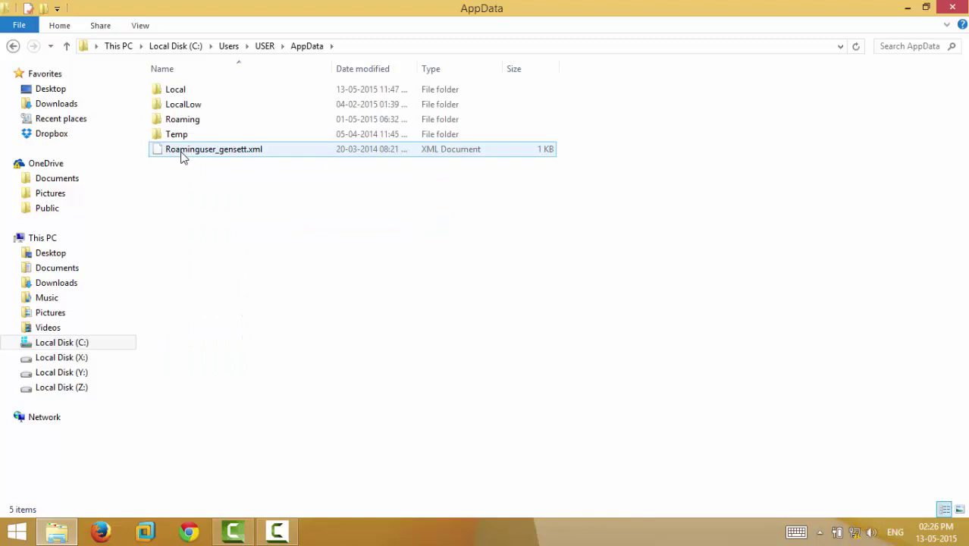
{"action": "double_click", "coordinate": [185, 120]}
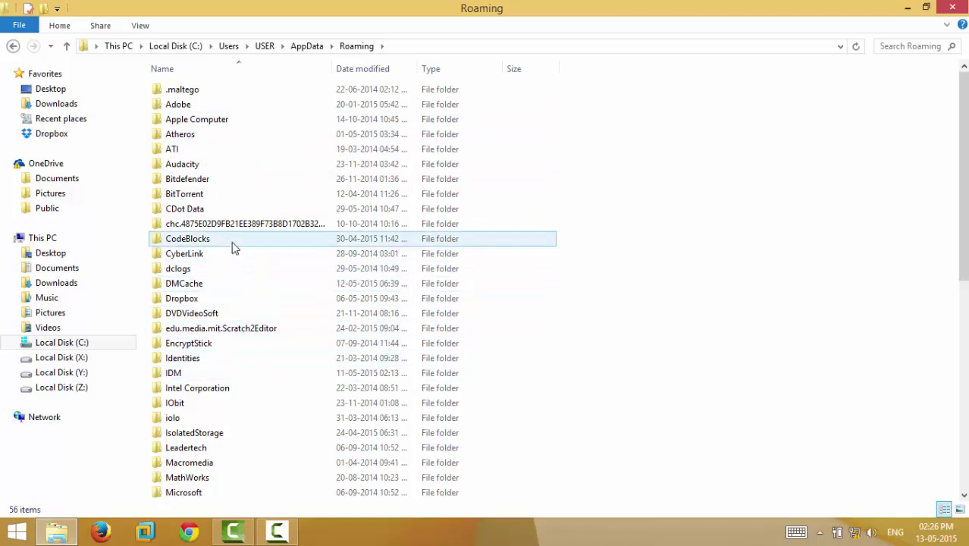
{"action": "scroll", "coordinate": [235, 251], "scroll_direction": "down", "scroll_amount": 1}
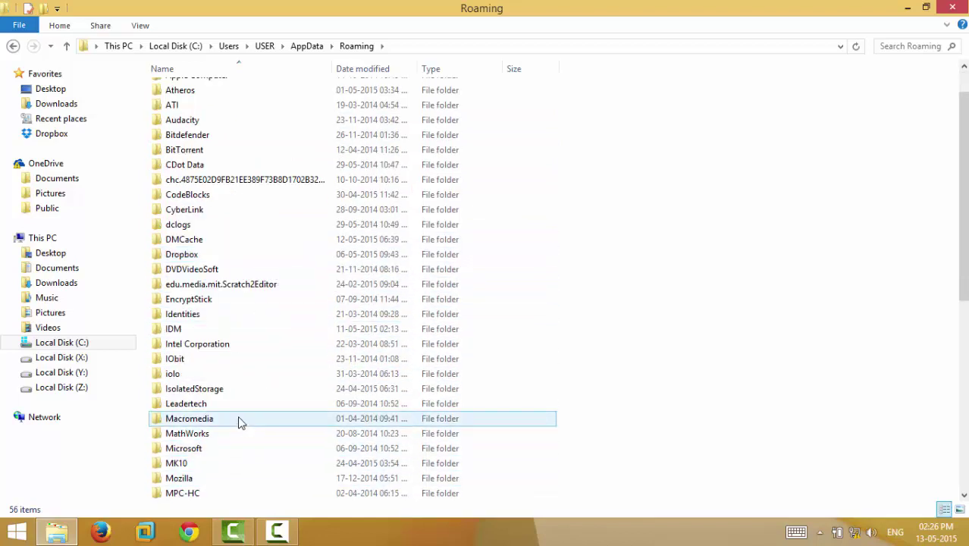
{"action": "double_click", "coordinate": [240, 448]}
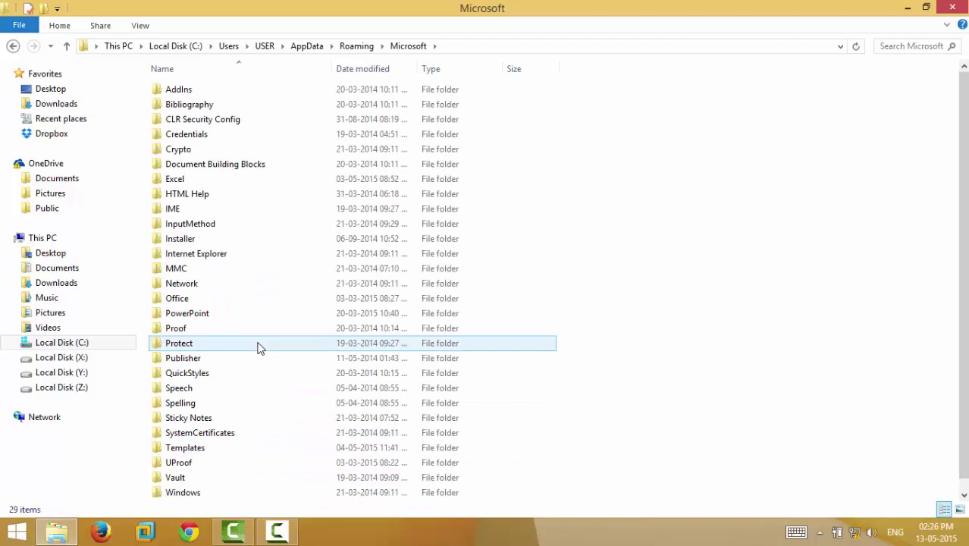
{"action": "scroll", "coordinate": [257, 342], "scroll_direction": "down", "scroll_amount": 1}
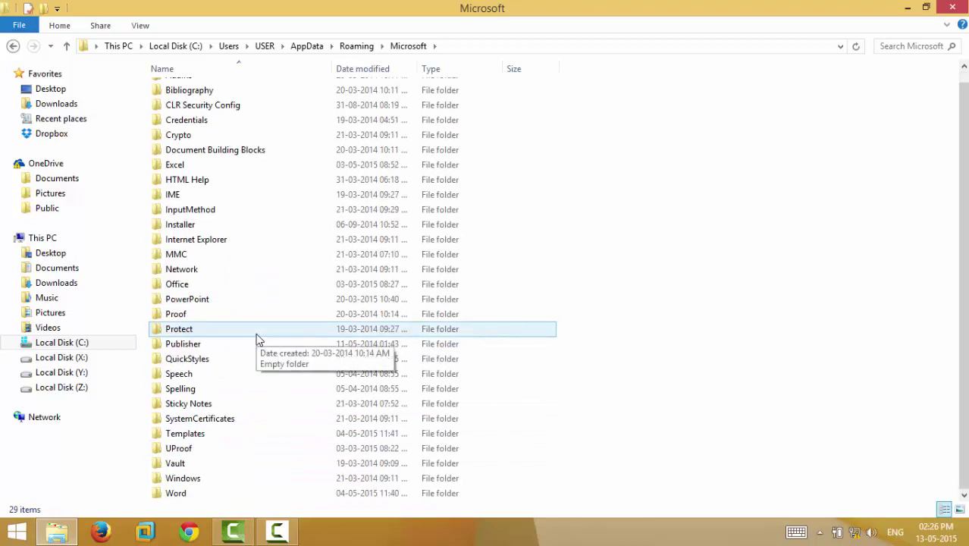
{"action": "double_click", "coordinate": [241, 481]}
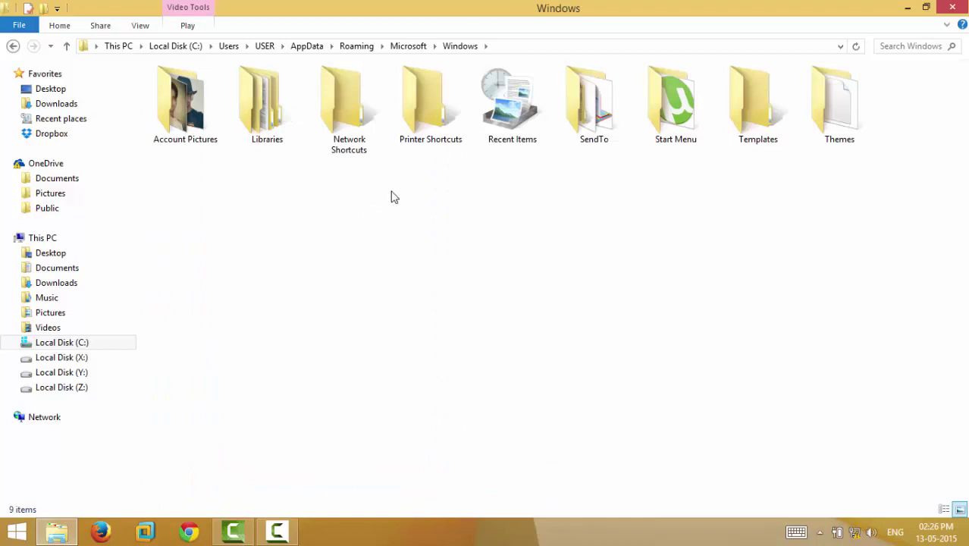
Go into Start Menu > Programs > Startup inside the Windows folder.
{"action": "double_click", "coordinate": [690, 125]}
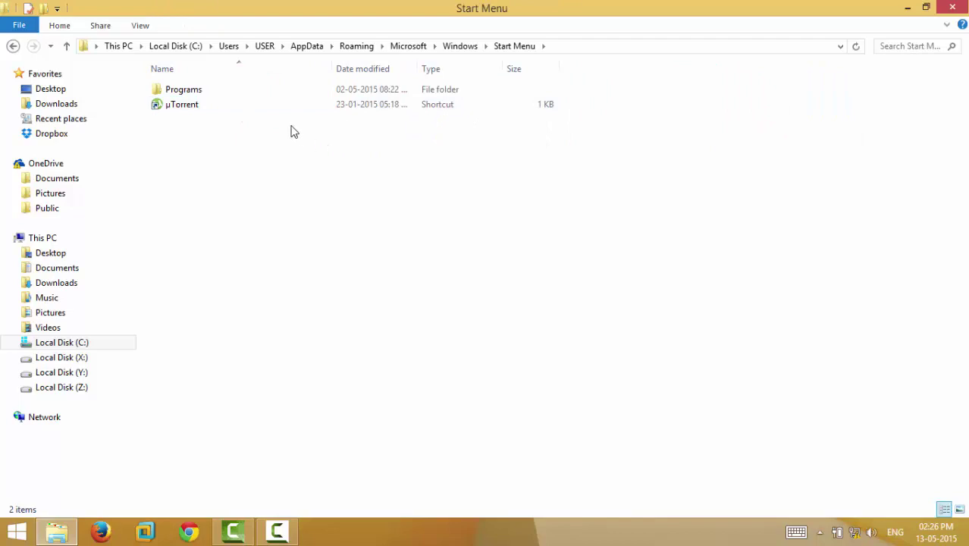
{"action": "double_click", "coordinate": [263, 91]}
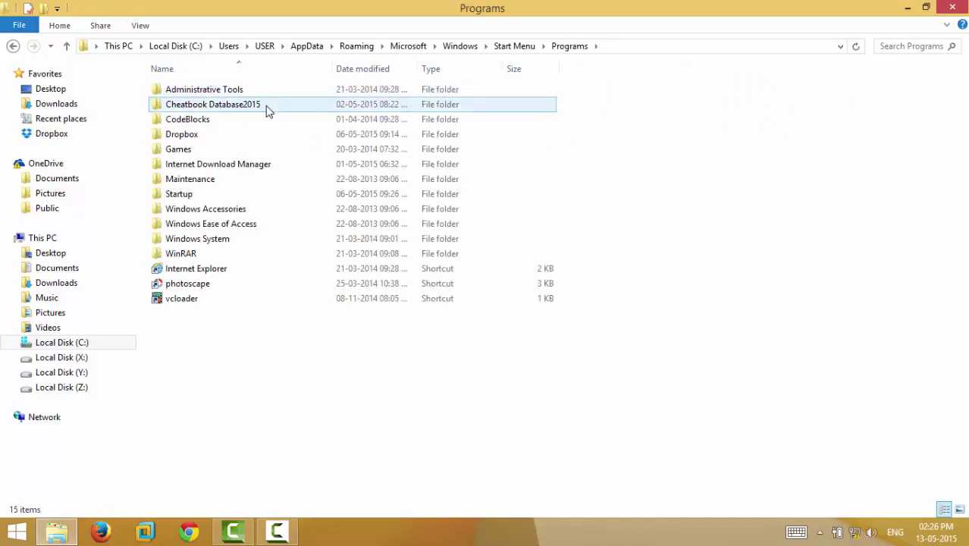
{"action": "double_click", "coordinate": [225, 196]}
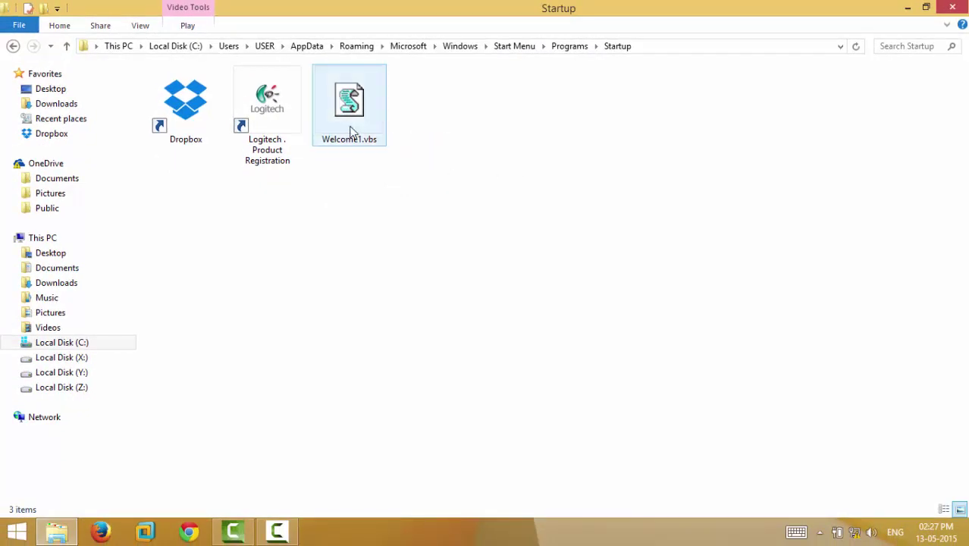
{"action": "mouse_move", "coordinate": [351, 133]}
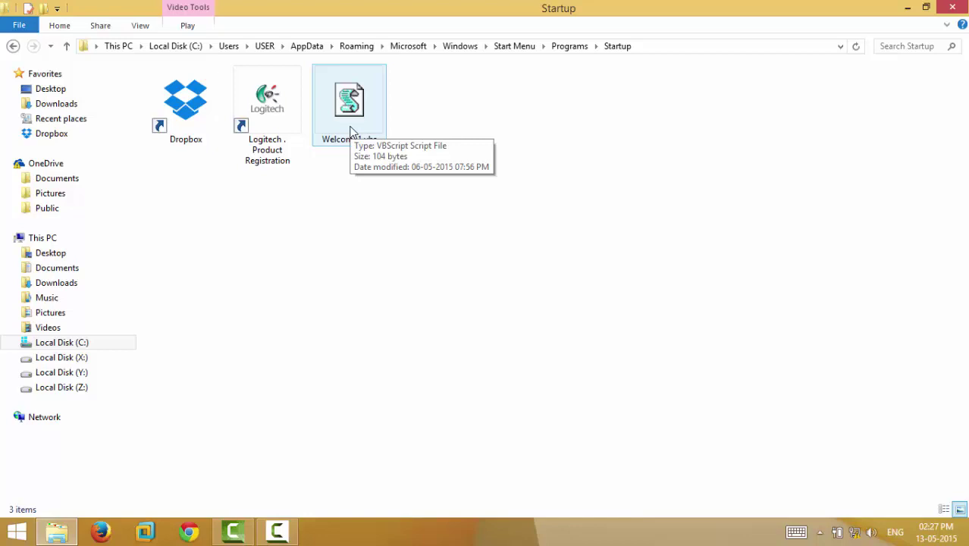